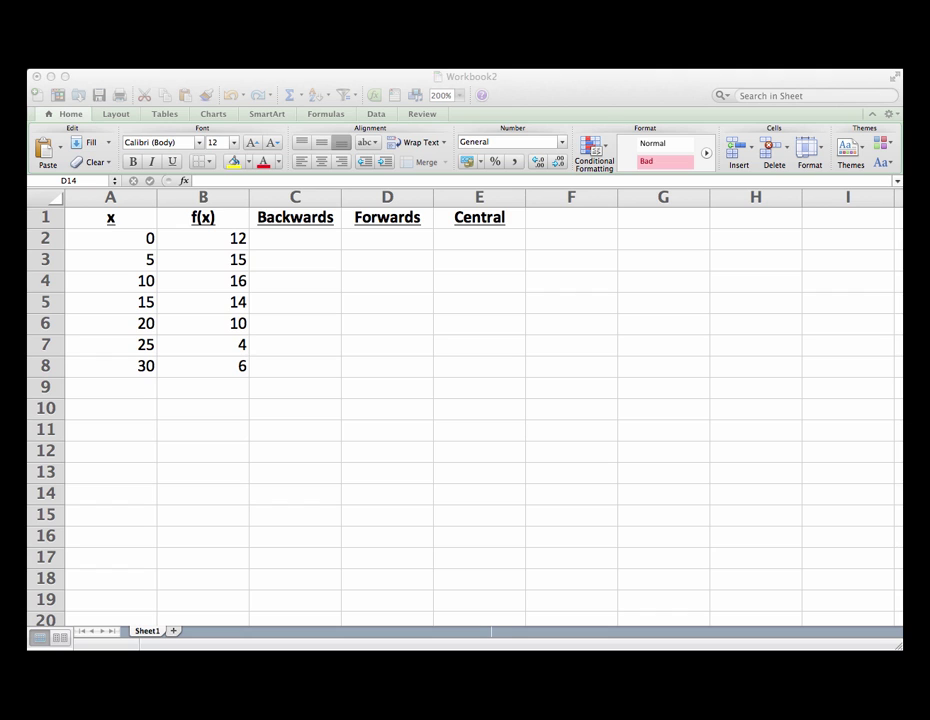
Enter the backward difference formula =(B4-B3)/(A4-A3) in cell C4 of the Backwards column.
{"action": "left_click", "coordinate": [502, 86]}
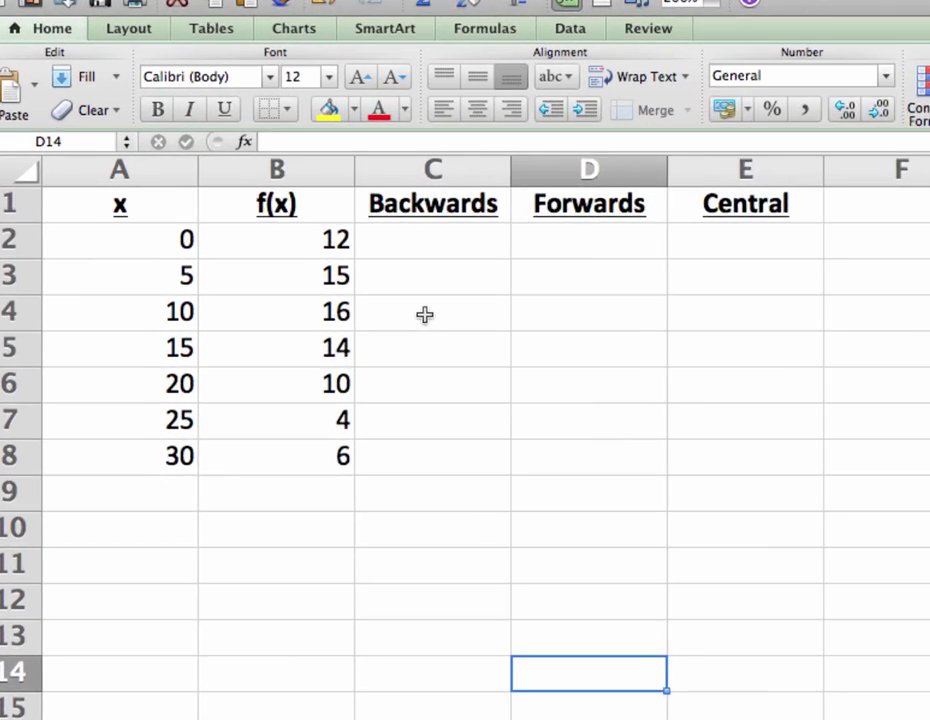
{"action": "left_click", "coordinate": [290, 282]}
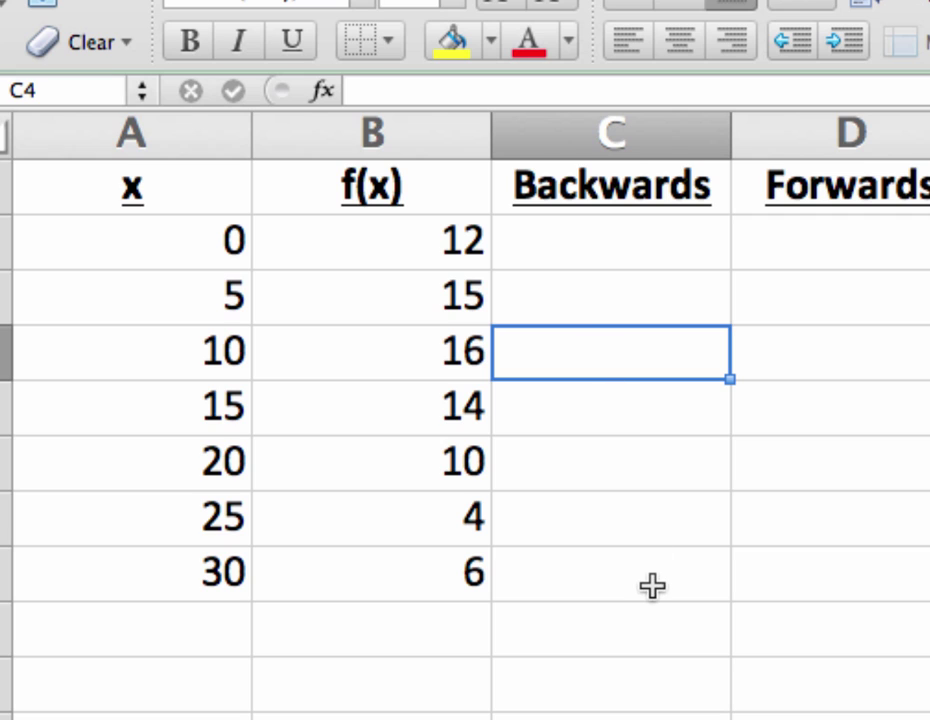
{"action": "type", "text": "="}
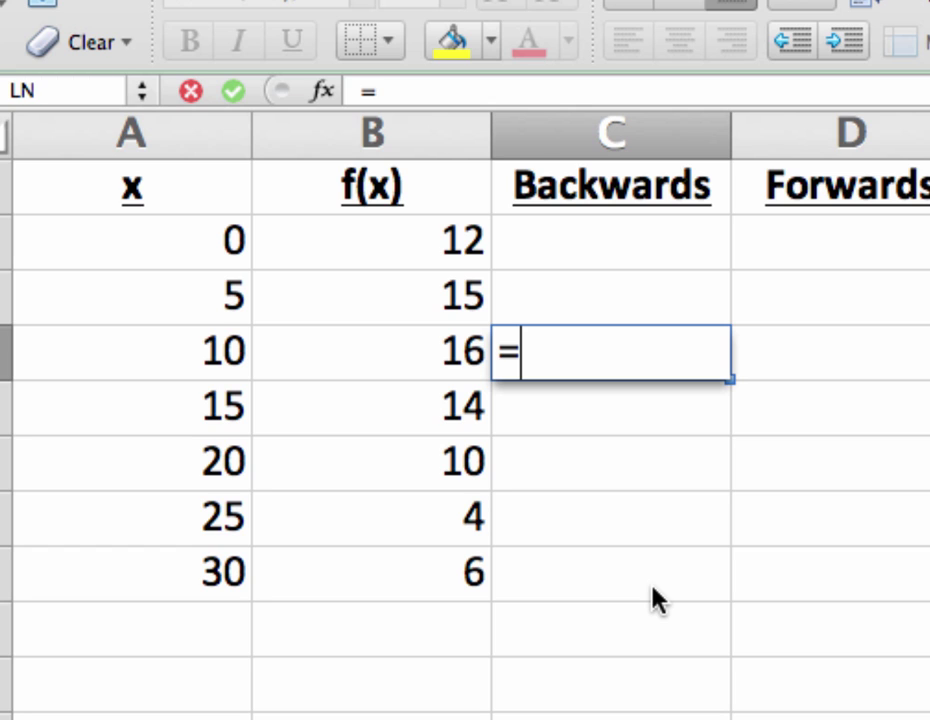
{"action": "type", "text": "("}
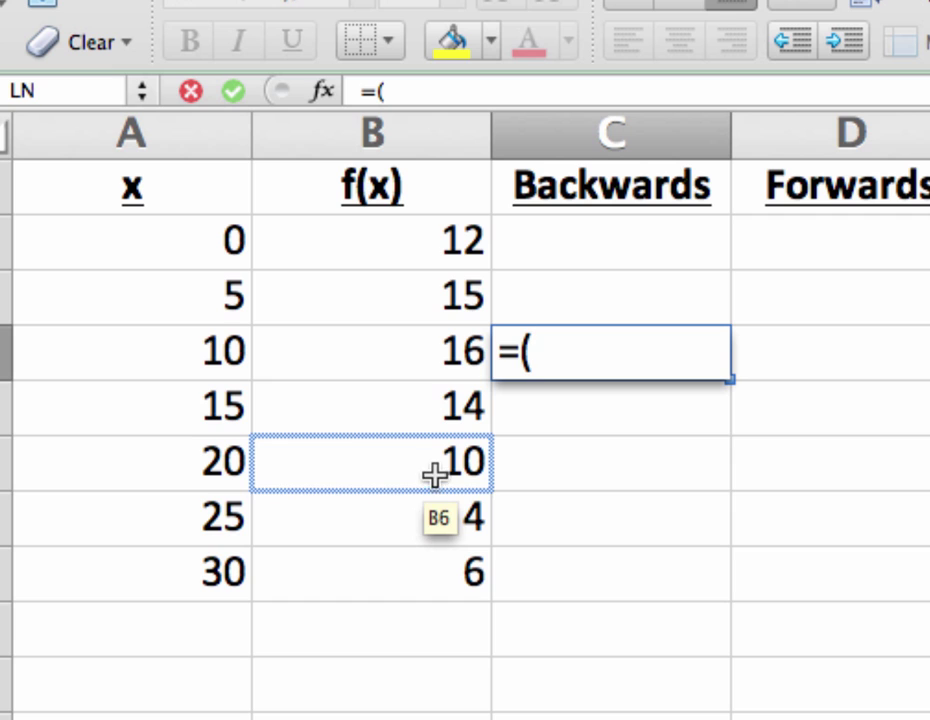
{"action": "left_click", "coordinate": [409, 361]}
{"action": "type", "text": "-"}
{"action": "left_click", "coordinate": [394, 296]}
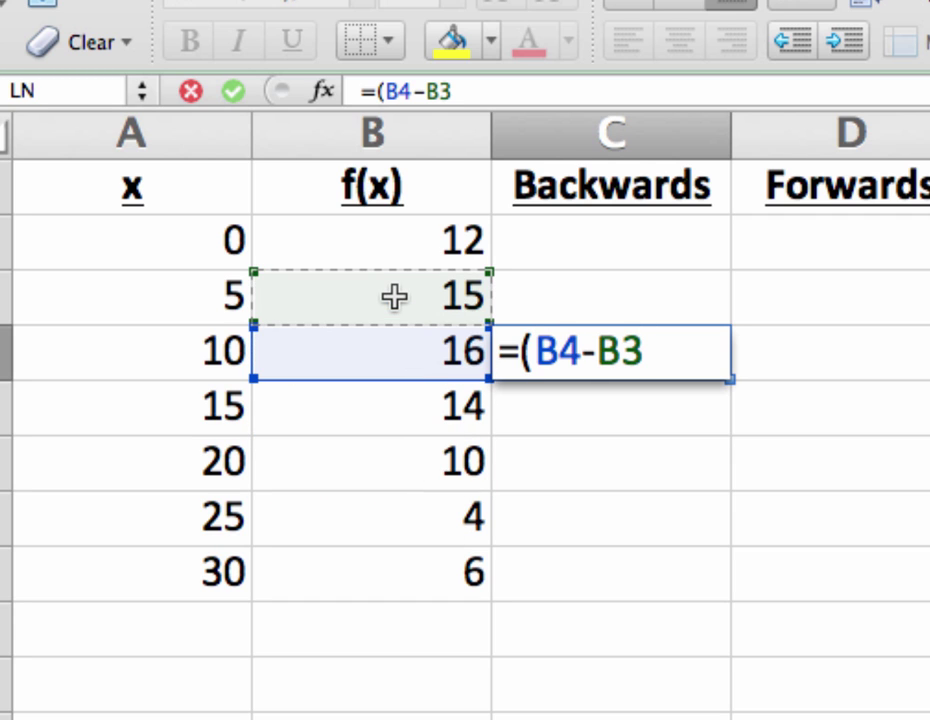
{"action": "type", "text": ")"}
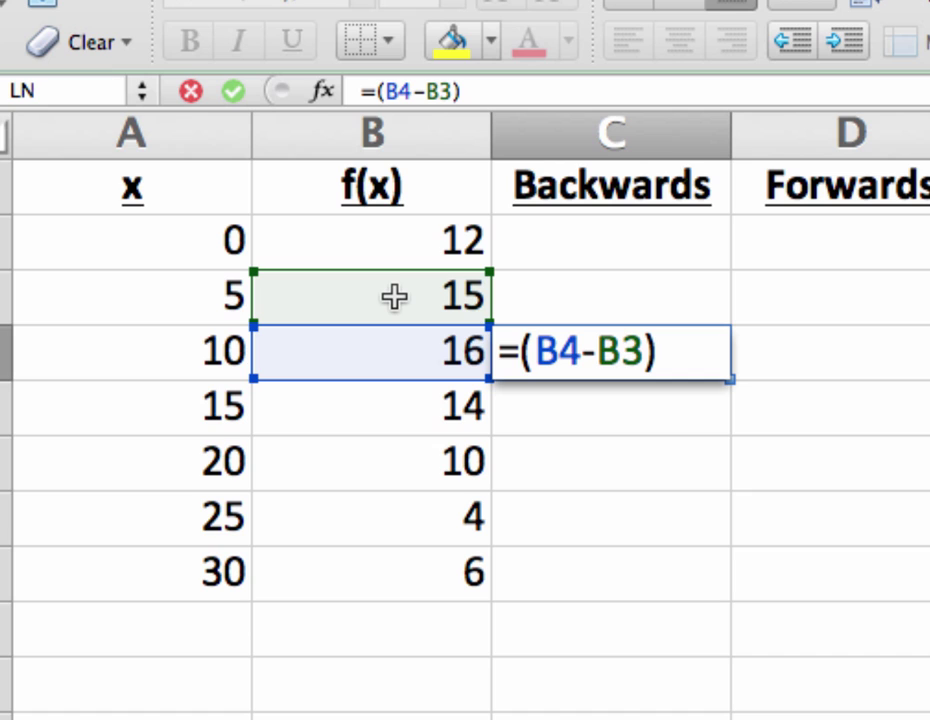
{"action": "type", "text": "/("}
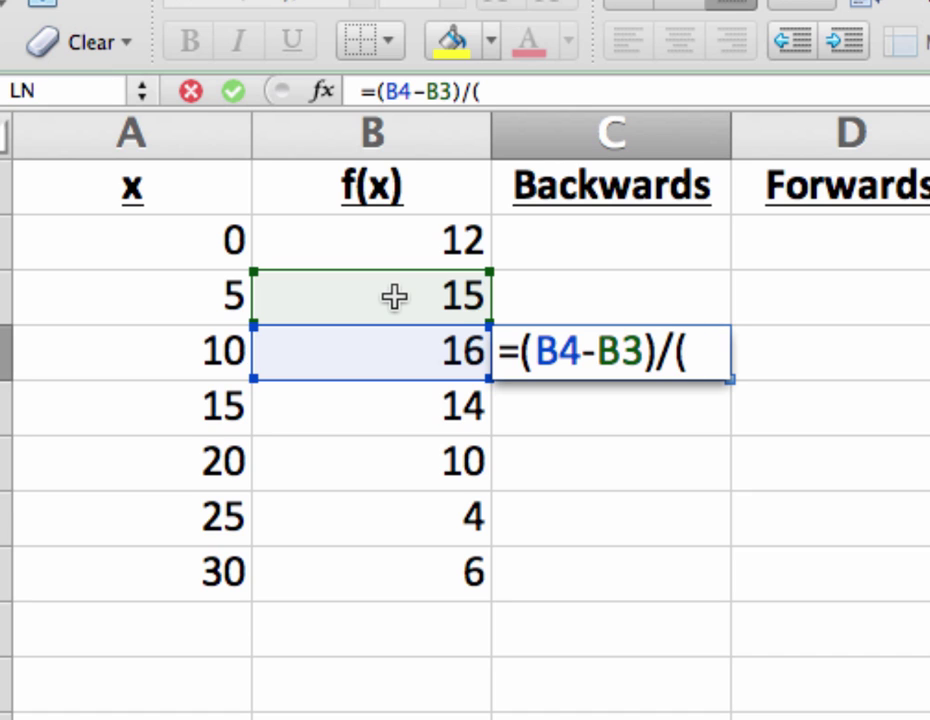
{"action": "left_click", "coordinate": [107, 361]}
{"action": "type", "text": "-"}
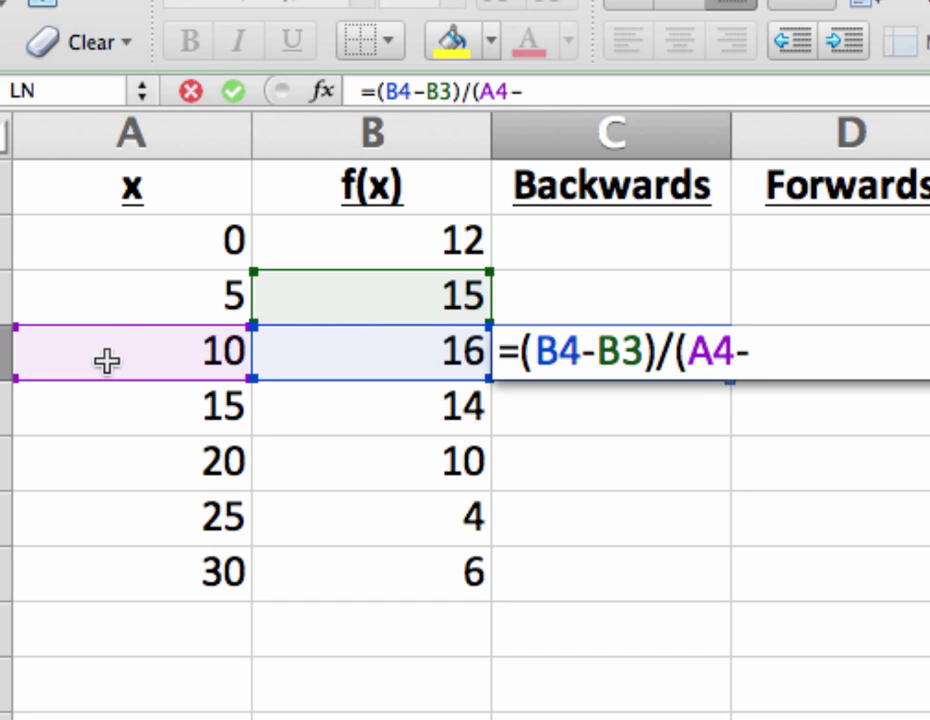
{"action": "left_click", "coordinate": [85, 289]}
{"action": "type", "text": ")"}
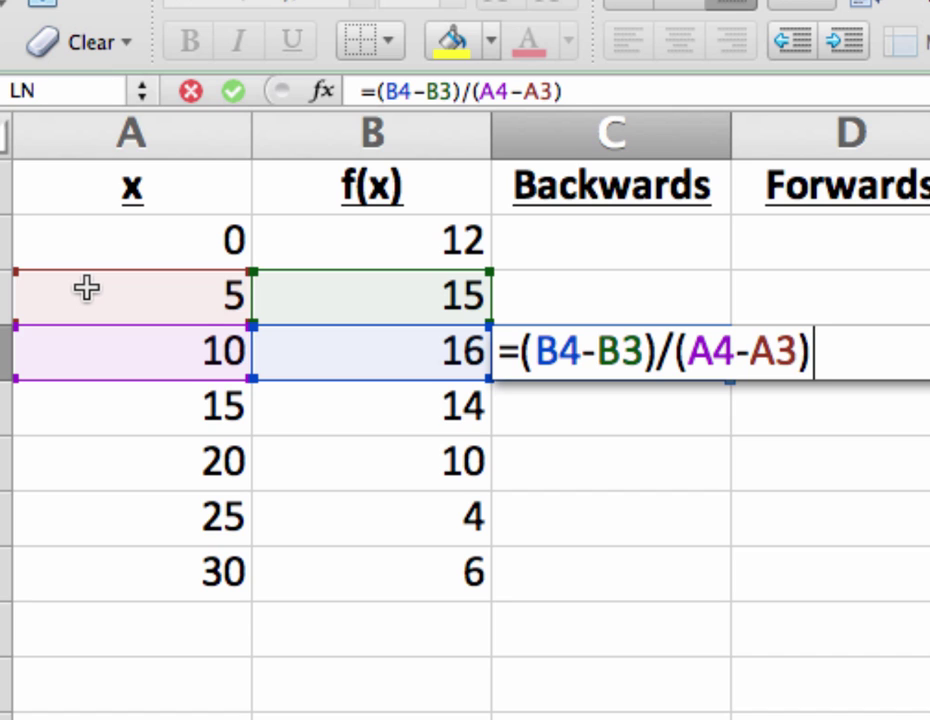
{"action": "key", "text": "Return"}
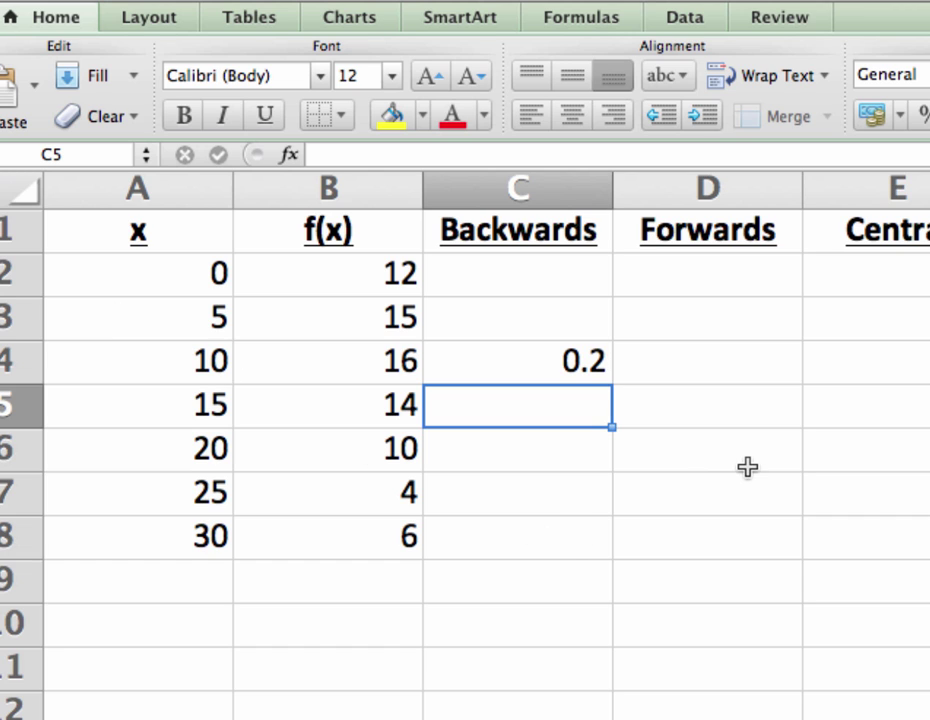
Enter the forward difference formula =(B5-B4)/(A5-A4) in cell D4 of the Forwards column.
{"action": "left_click", "coordinate": [691, 360]}
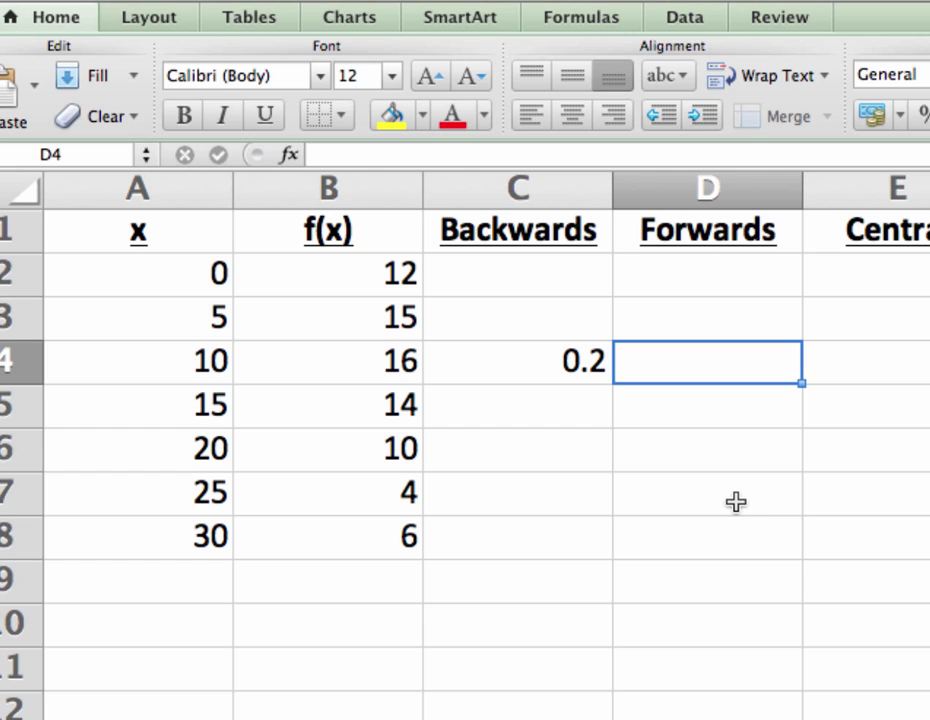
{"action": "type", "text": "="}
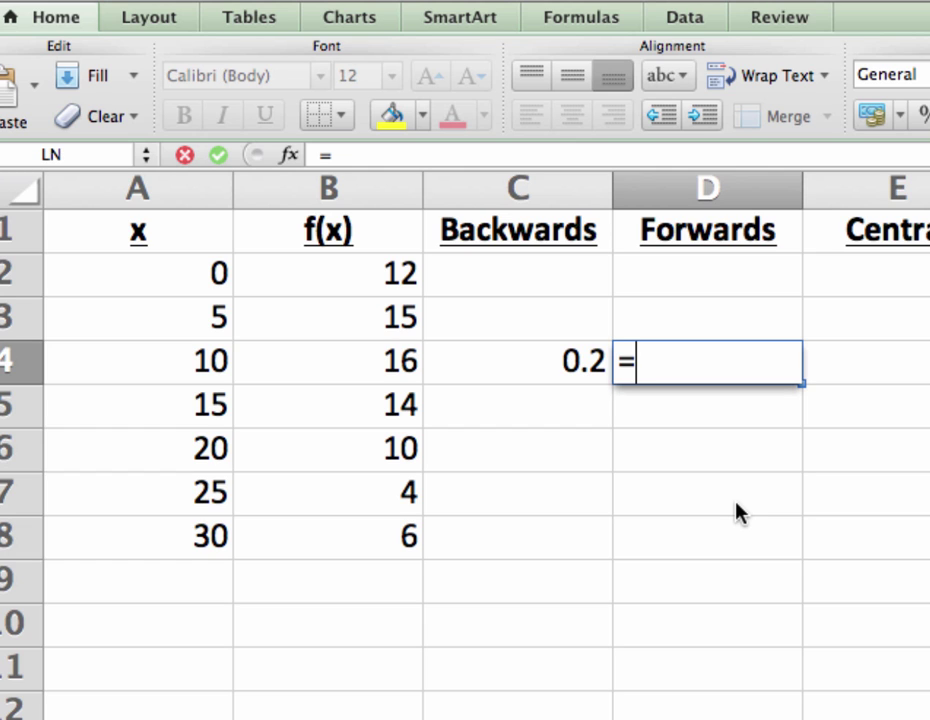
{"action": "type", "text": "("}
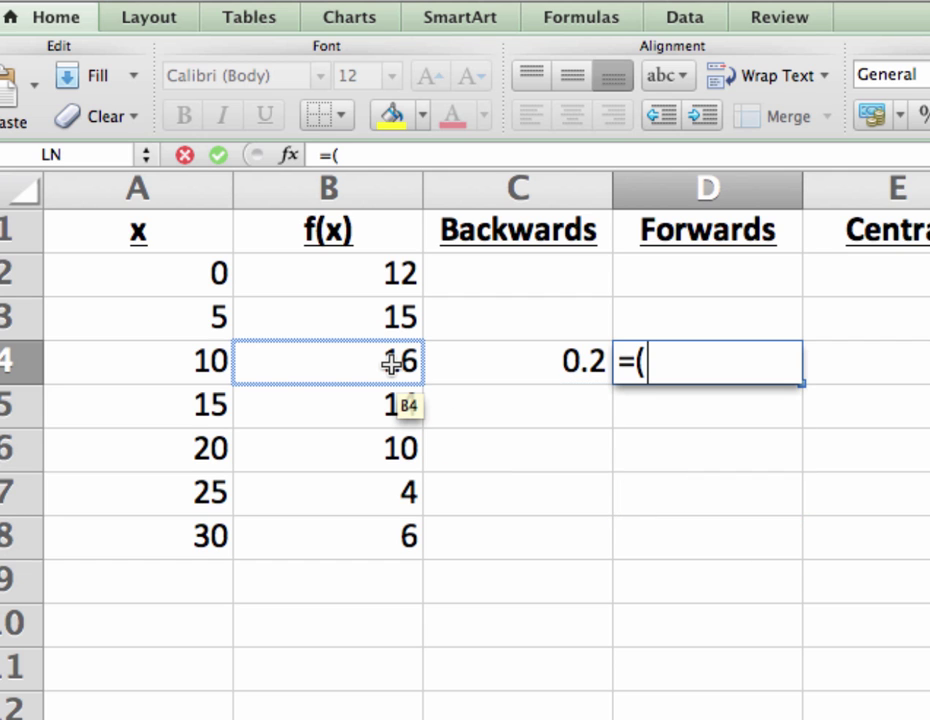
{"action": "left_click", "coordinate": [369, 411]}
{"action": "type", "text": "-"}
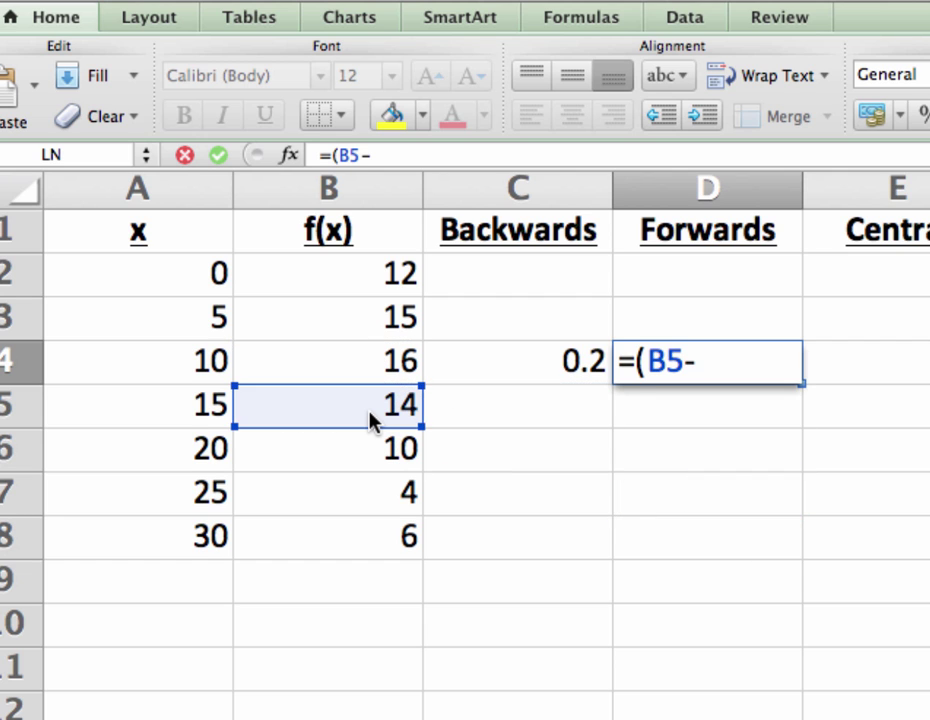
{"action": "left_click", "coordinate": [357, 361]}
{"action": "type", "text": ")/"}
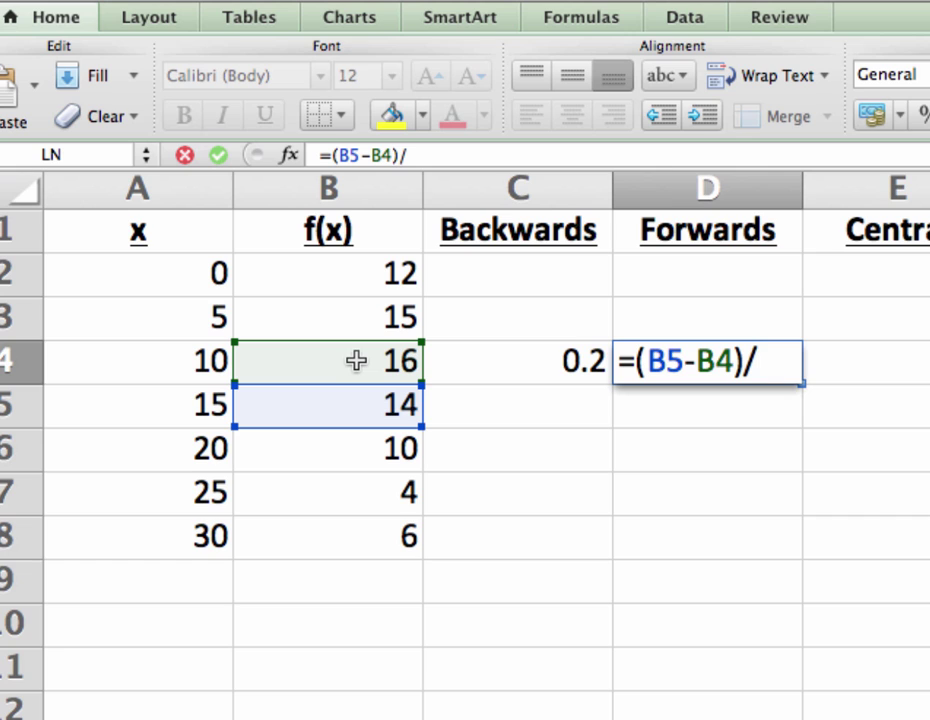
{"action": "type", "text": "("}
{"action": "left_click", "coordinate": [159, 406]}
{"action": "type", "text": "-"}
{"action": "left_click", "coordinate": [139, 353]}
{"action": "type", "text": ")"}
{"action": "key", "text": "Return"}
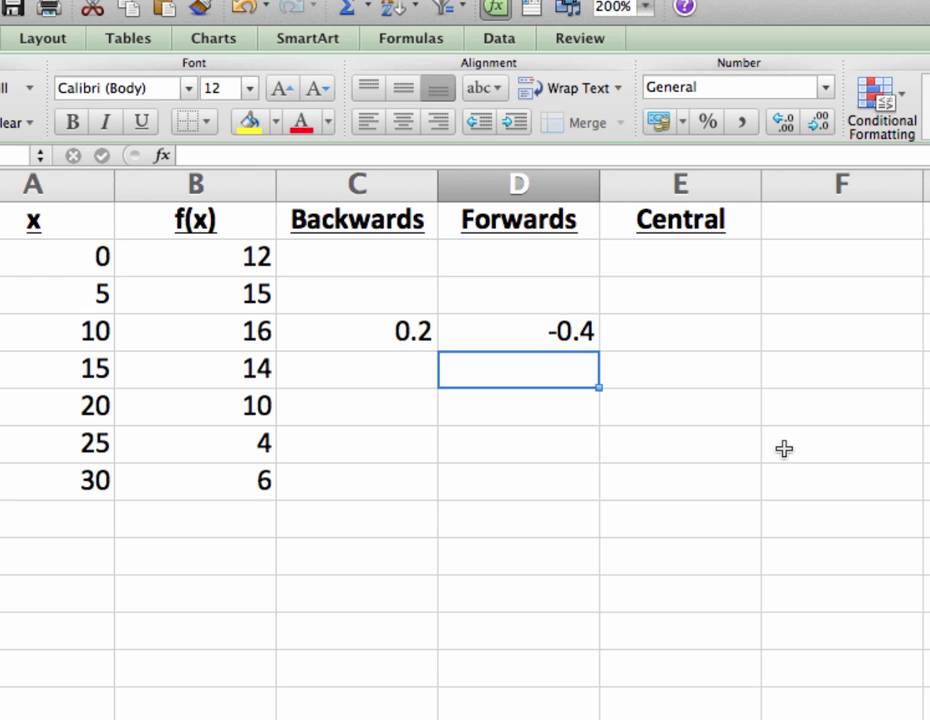
Enter the central difference formula =(B5-B3)/(A5-A3) in cell E4 of the Central column.
{"action": "left_click", "coordinate": [655, 337]}
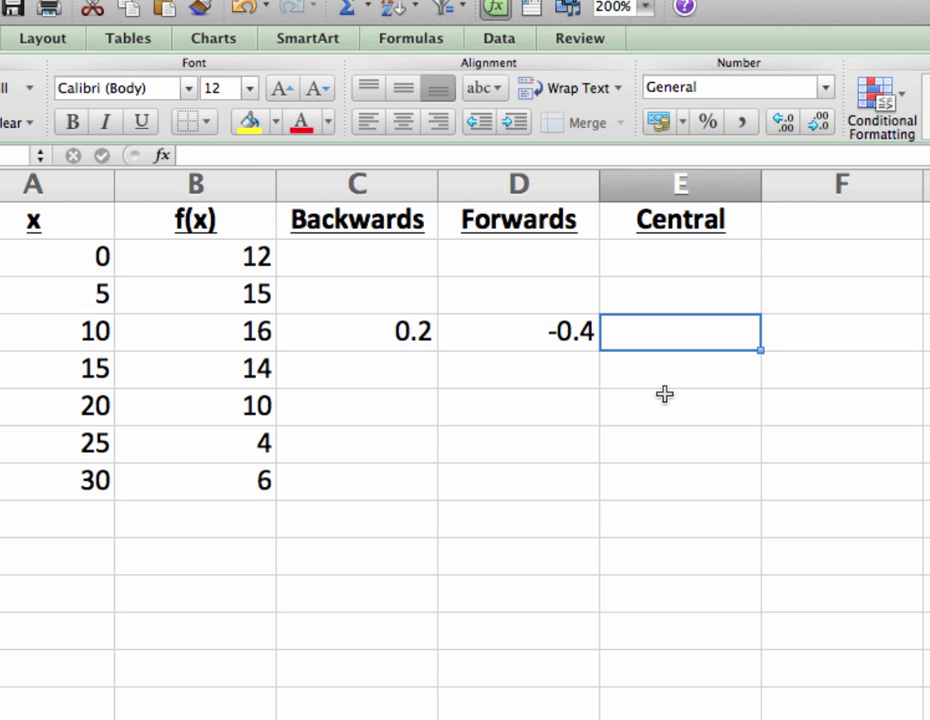
{"action": "type", "text": "=("}
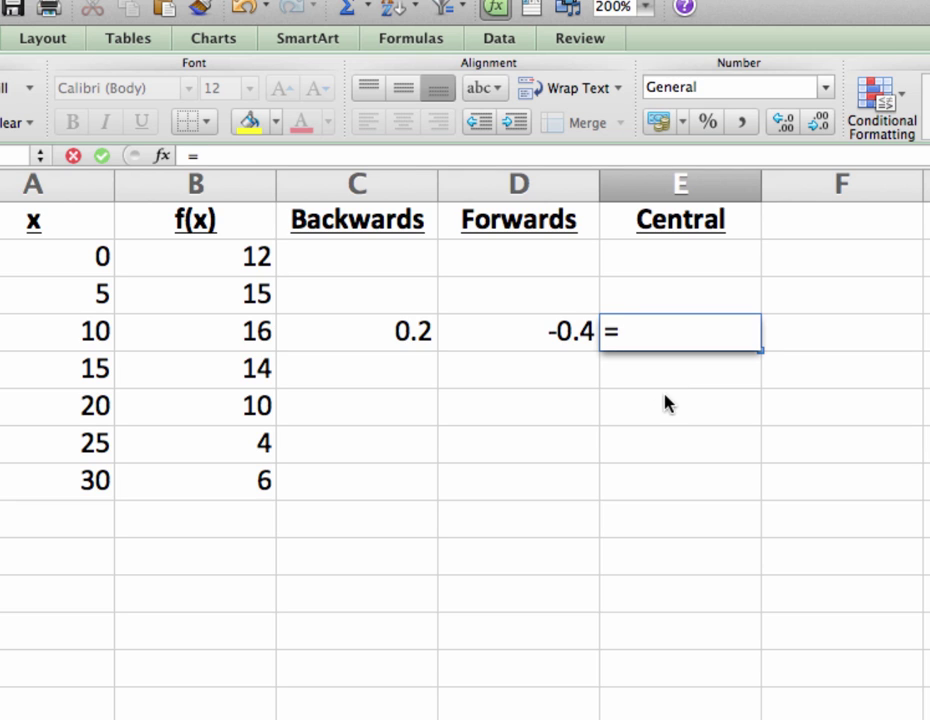
{"action": "left_click", "coordinate": [240, 370]}
{"action": "type", "text": "-"}
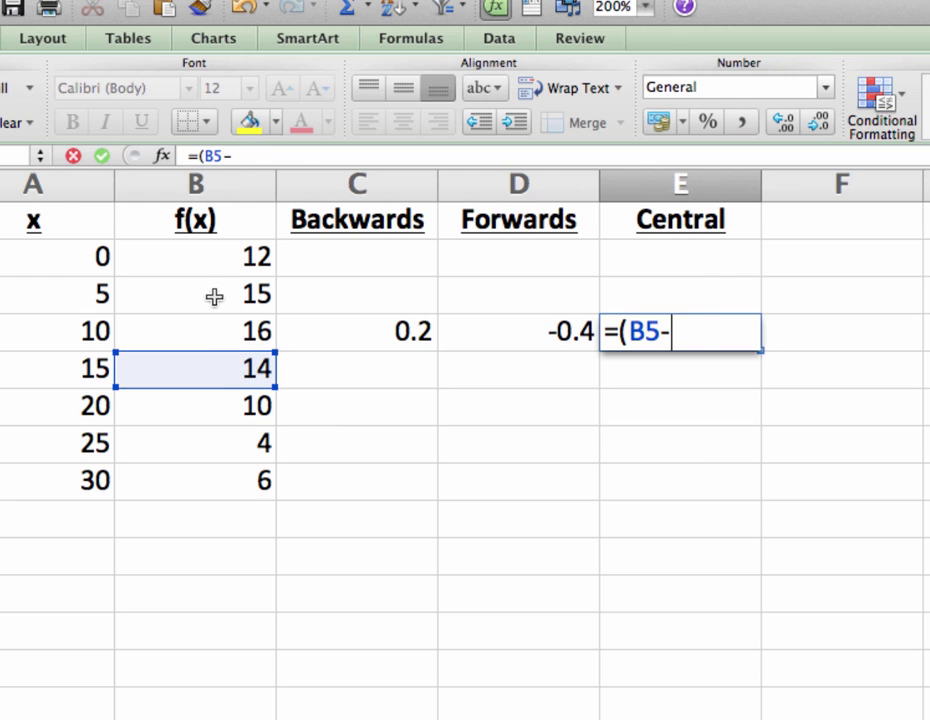
{"action": "left_click", "coordinate": [213, 293]}
{"action": "type", "text": ")/("}
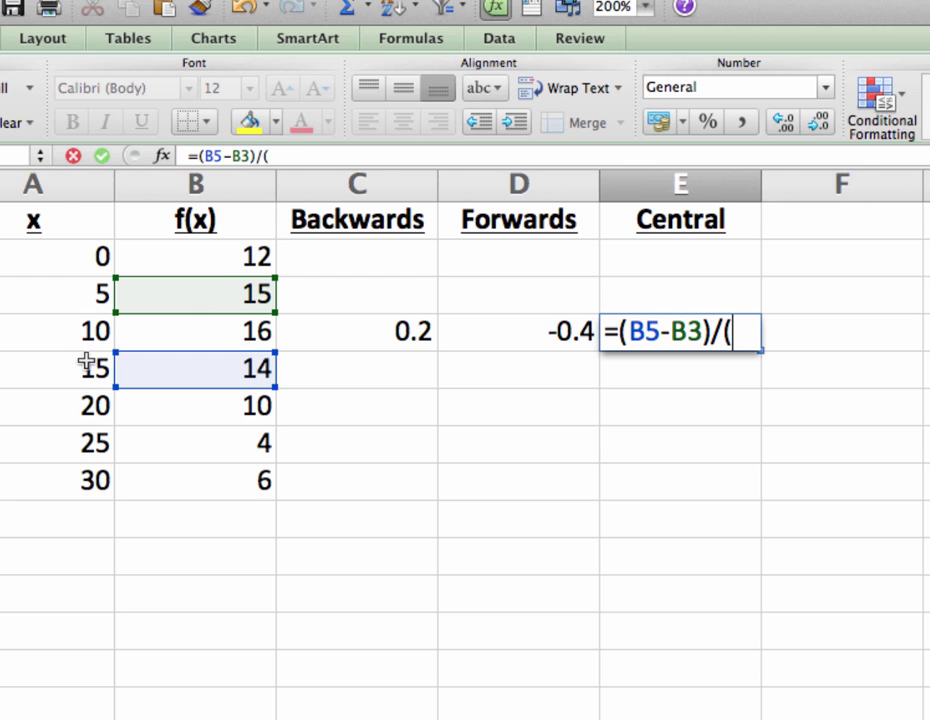
{"action": "left_click", "coordinate": [86, 364]}
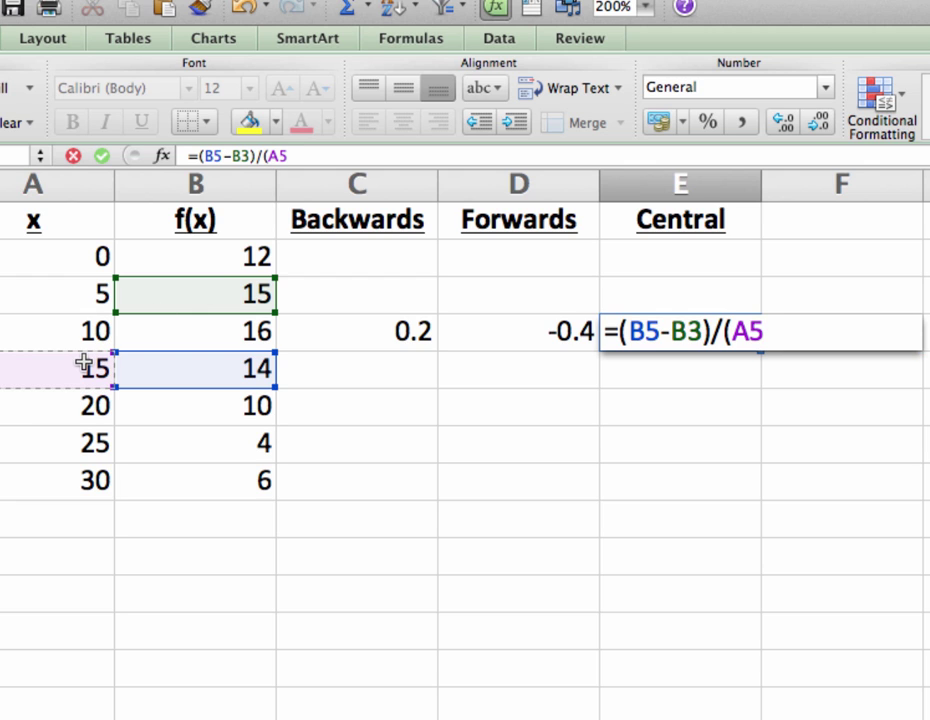
{"action": "type", "text": "-"}
{"action": "left_click", "coordinate": [56, 286]}
{"action": "type", "text": ")"}
{"action": "key", "text": "Return"}
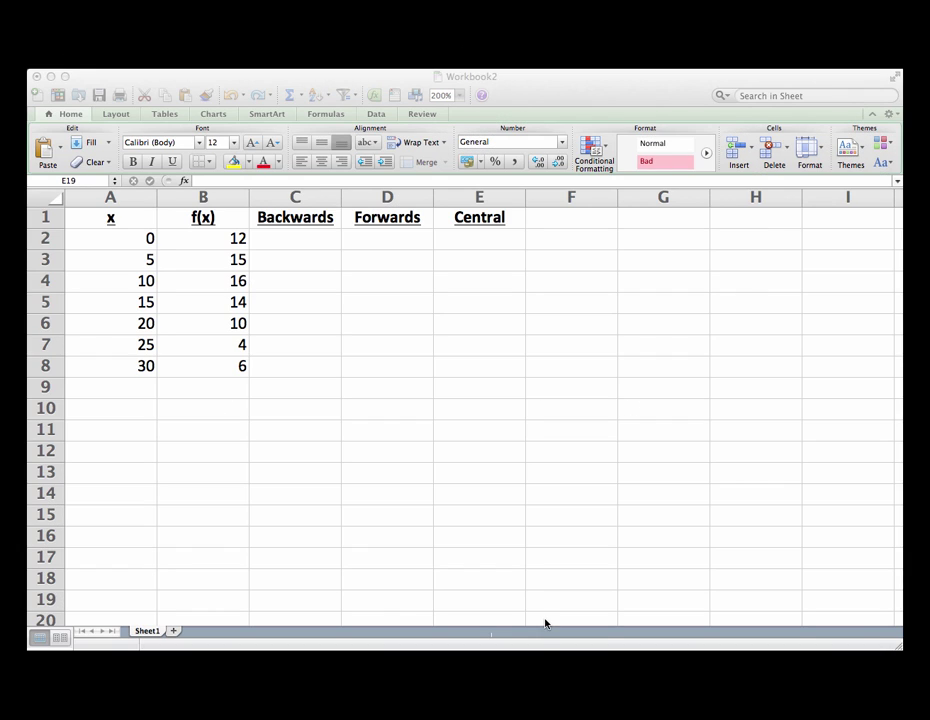
Enter the backward difference formula =(B3-B2)/(A3-A2) in cell C3 of the Backwards column.
{"action": "left_click", "coordinate": [531, 392]}
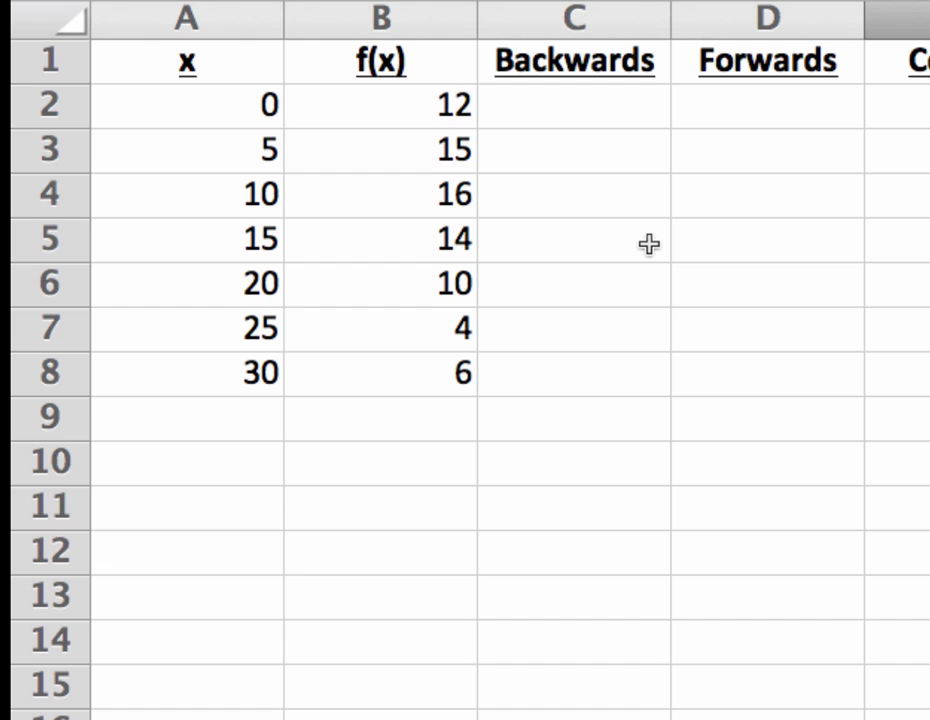
{"action": "left_click", "coordinate": [582, 150]}
{"action": "type", "text": "=("}
{"action": "left_click", "coordinate": [301, 155]}
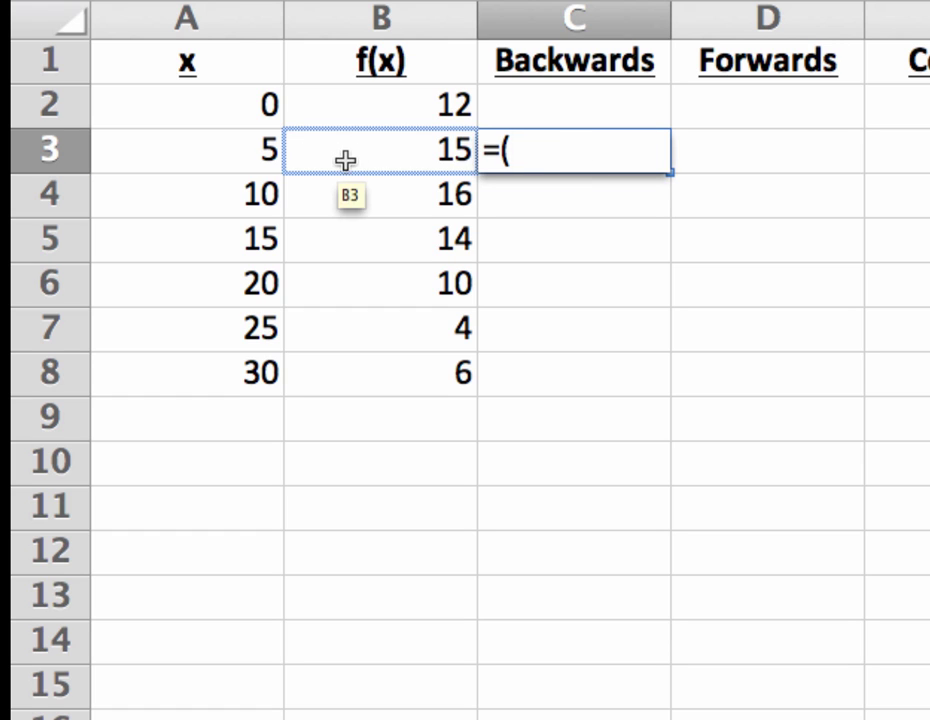
{"action": "left_click", "coordinate": [345, 160]}
{"action": "type", "text": "-"}
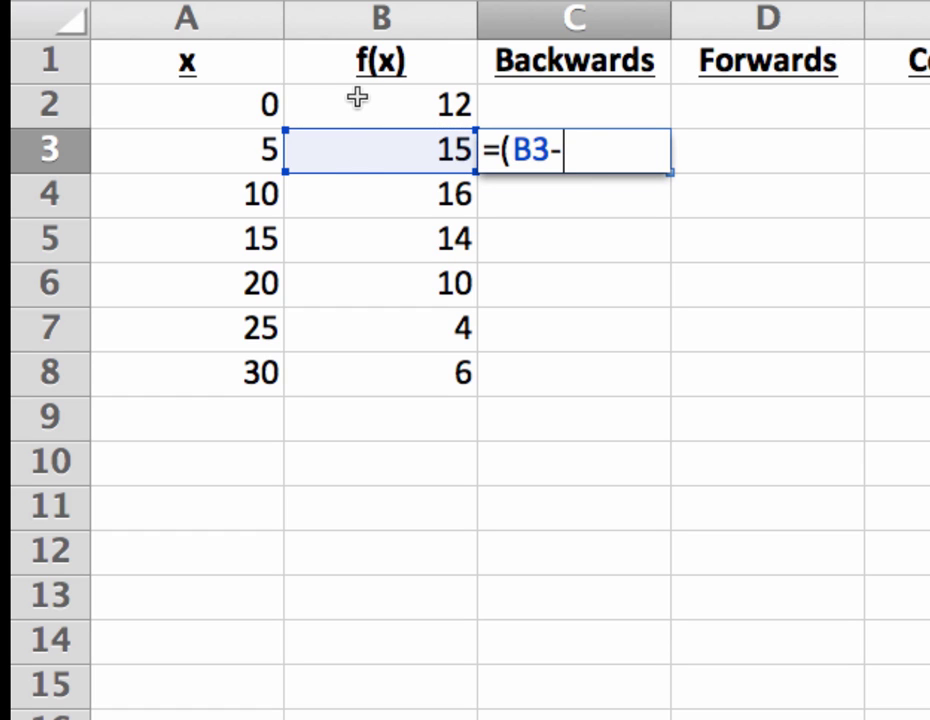
{"action": "left_click", "coordinate": [357, 97]}
{"action": "type", "text": ")/("}
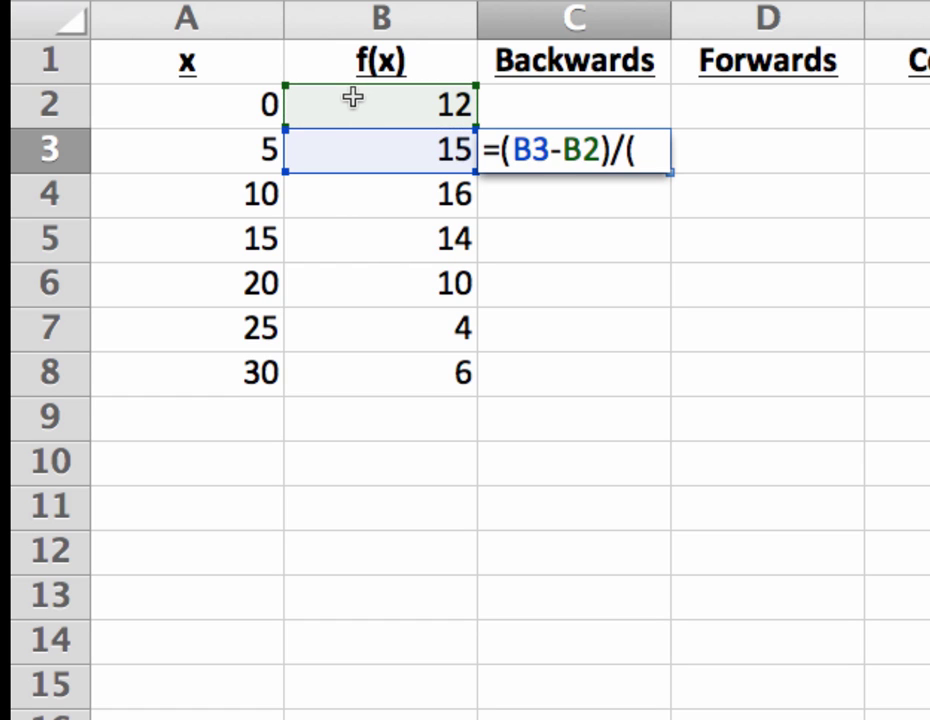
{"action": "left_click", "coordinate": [263, 150]}
{"action": "type", "text": "-"}
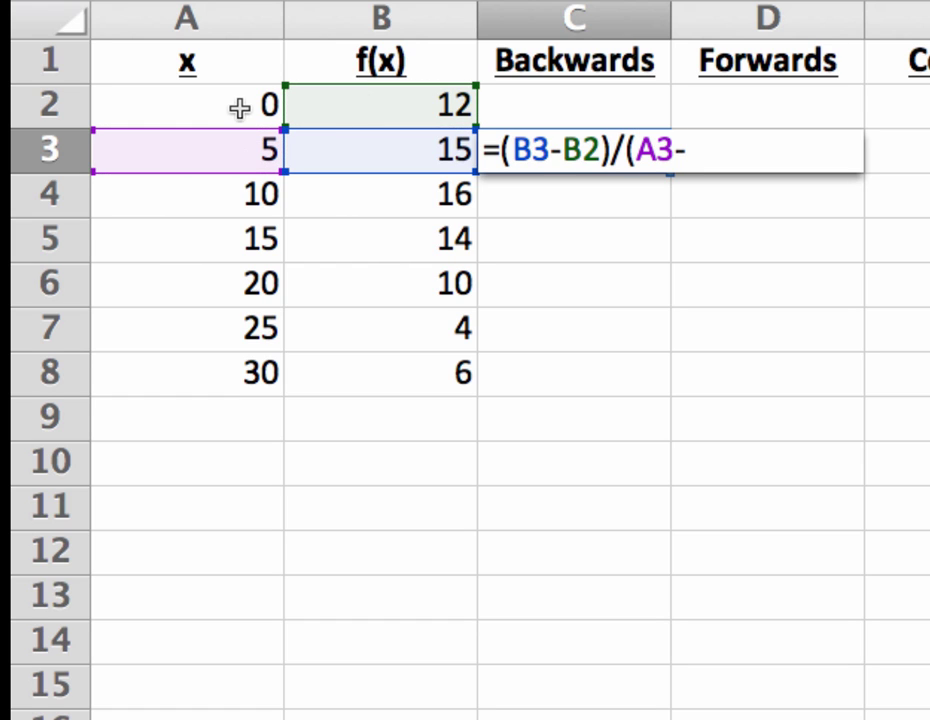
{"action": "left_click", "coordinate": [238, 105]}
{"action": "type", "text": ")"}
{"action": "key", "text": "Return"}
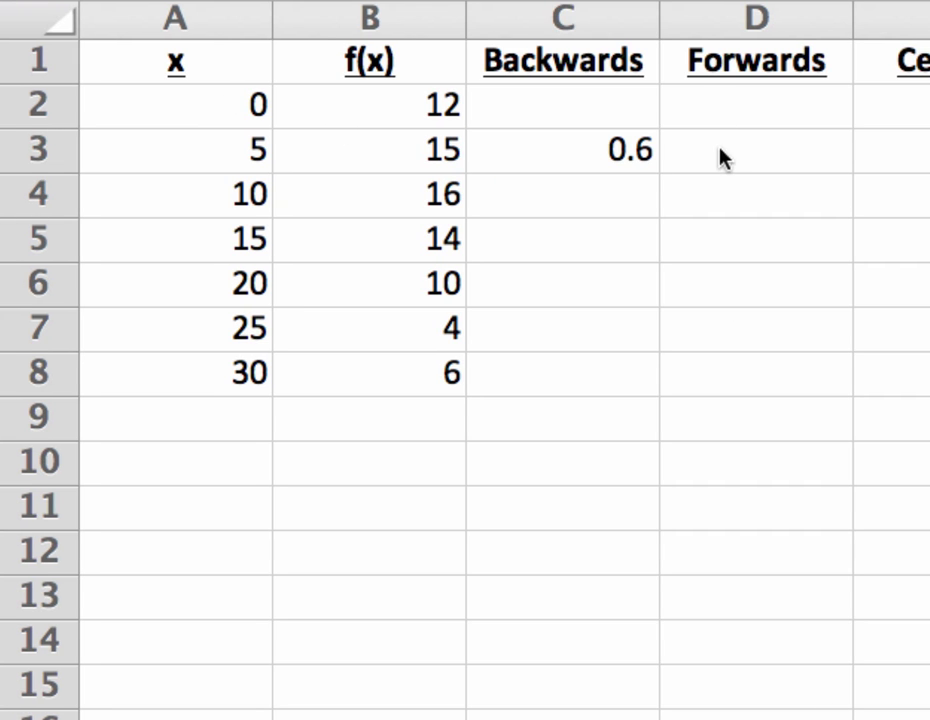
Fill the backward difference formula from C3 down through C8.
{"action": "left_click", "coordinate": [596, 151]}
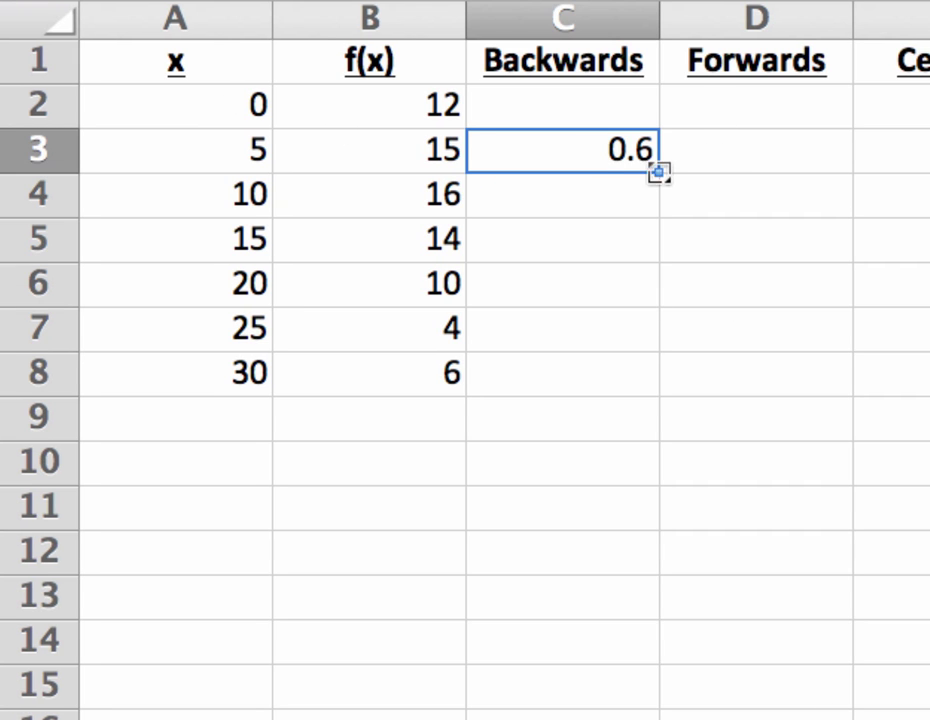
{"action": "left_click_drag", "start_coordinate": [656, 174], "coordinate": [648, 392]}
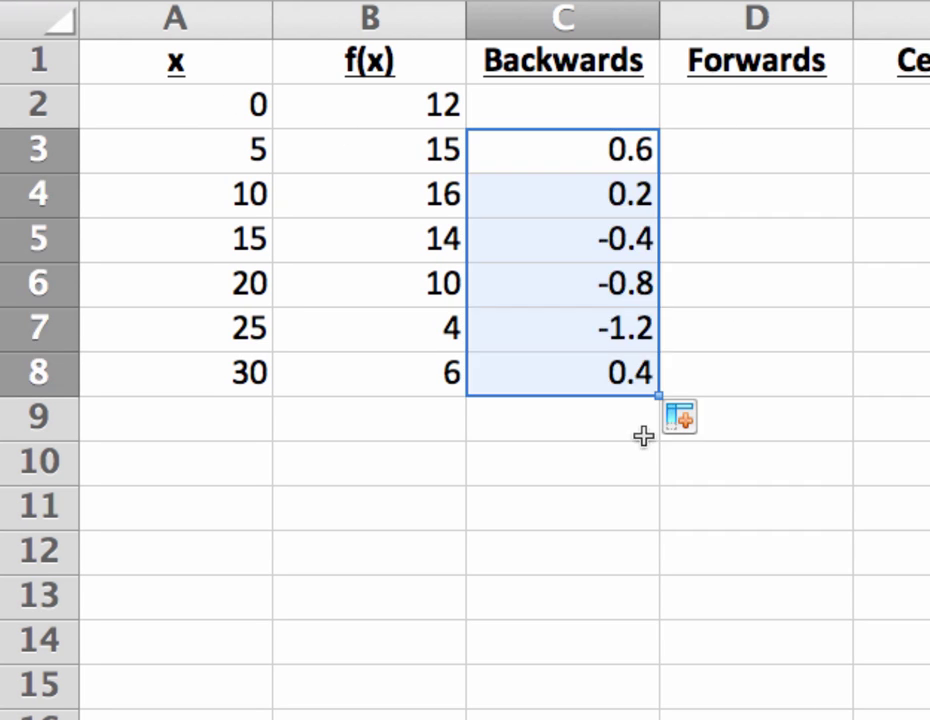
{"action": "double_click", "coordinate": [621, 561]}
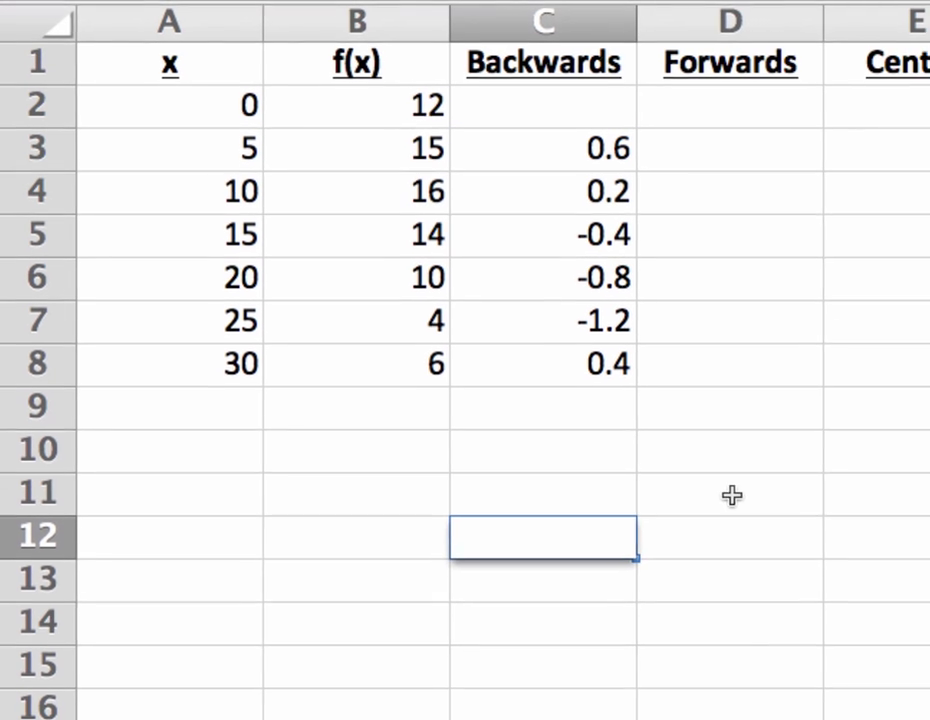
{"action": "left_click", "coordinate": [758, 519]}
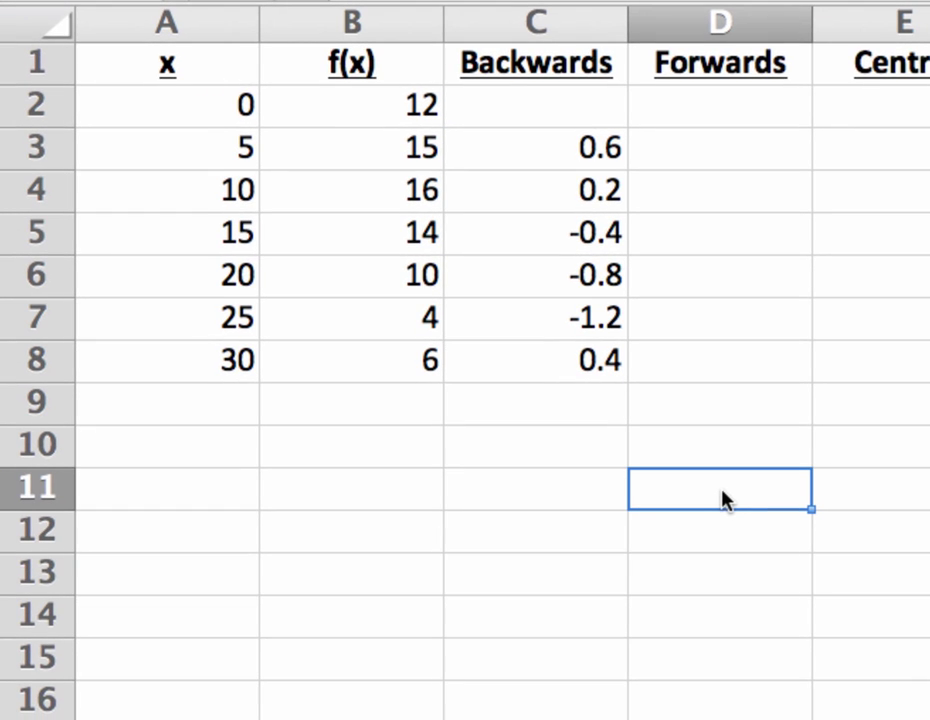
Enter the forward difference formula =(B3-B2)/(A3-A2) in cell D2 of the Forwards column.
{"action": "left_click", "coordinate": [708, 110]}
{"action": "type", "text": "=("}
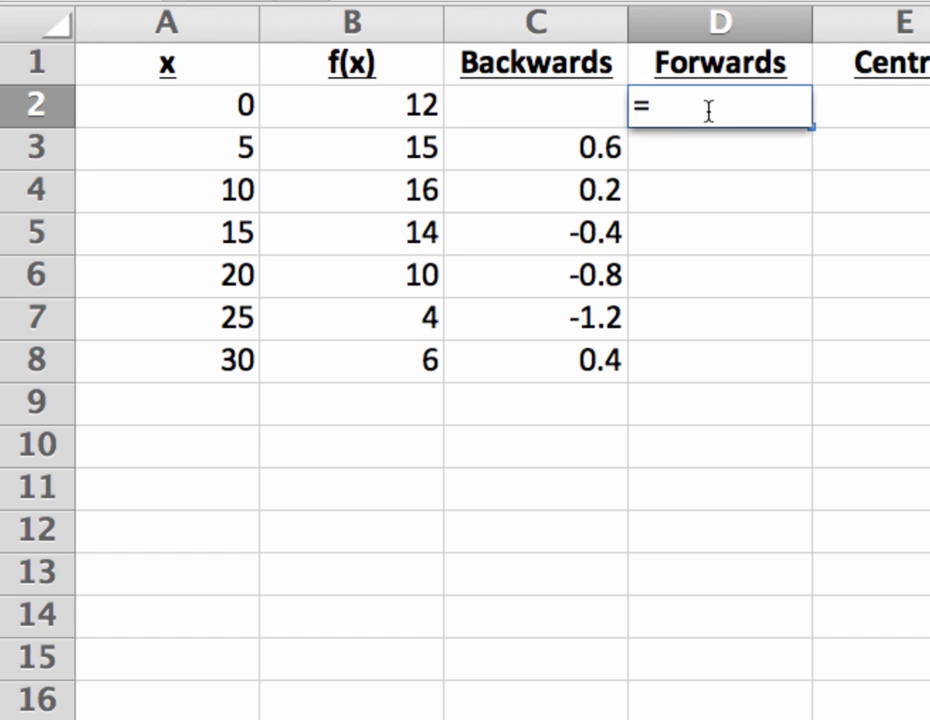
{"action": "left_click", "coordinate": [404, 157]}
{"action": "type", "text": "-"}
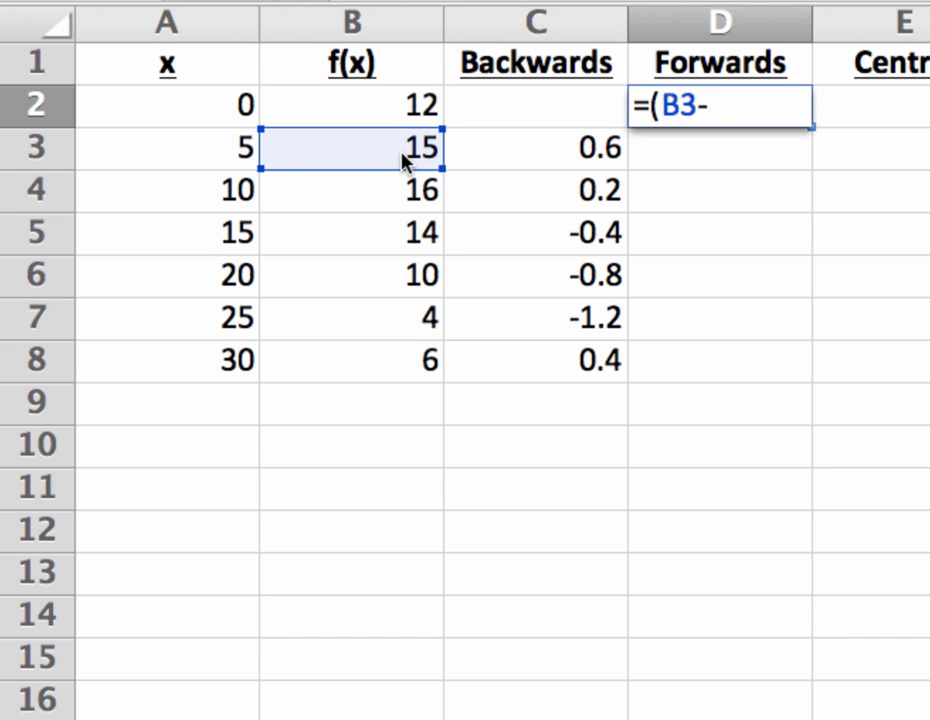
{"action": "left_click", "coordinate": [380, 107]}
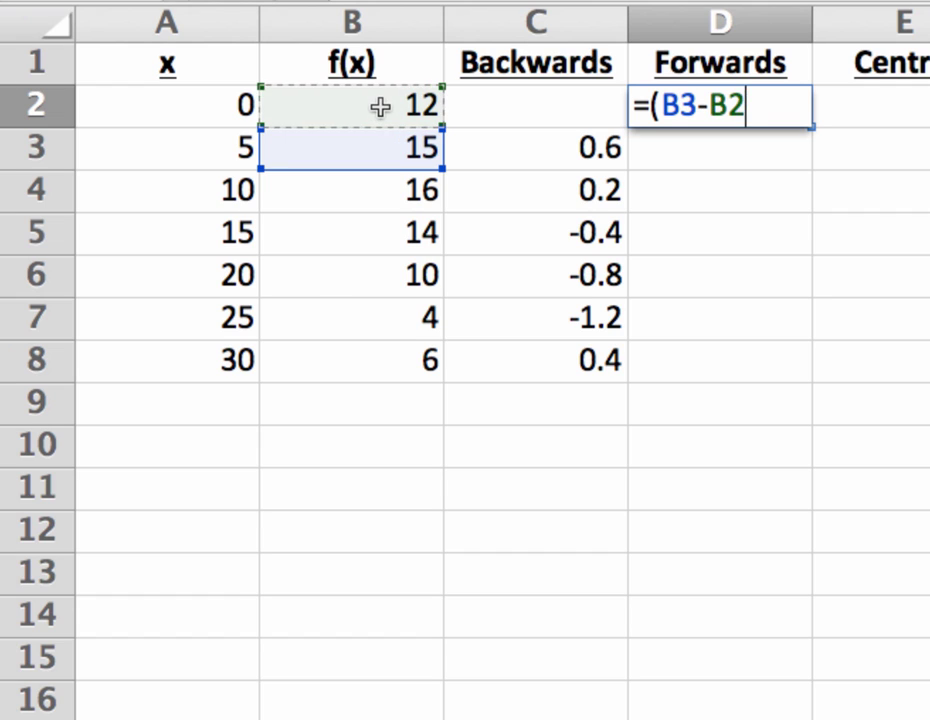
{"action": "type", "text": ")/"}
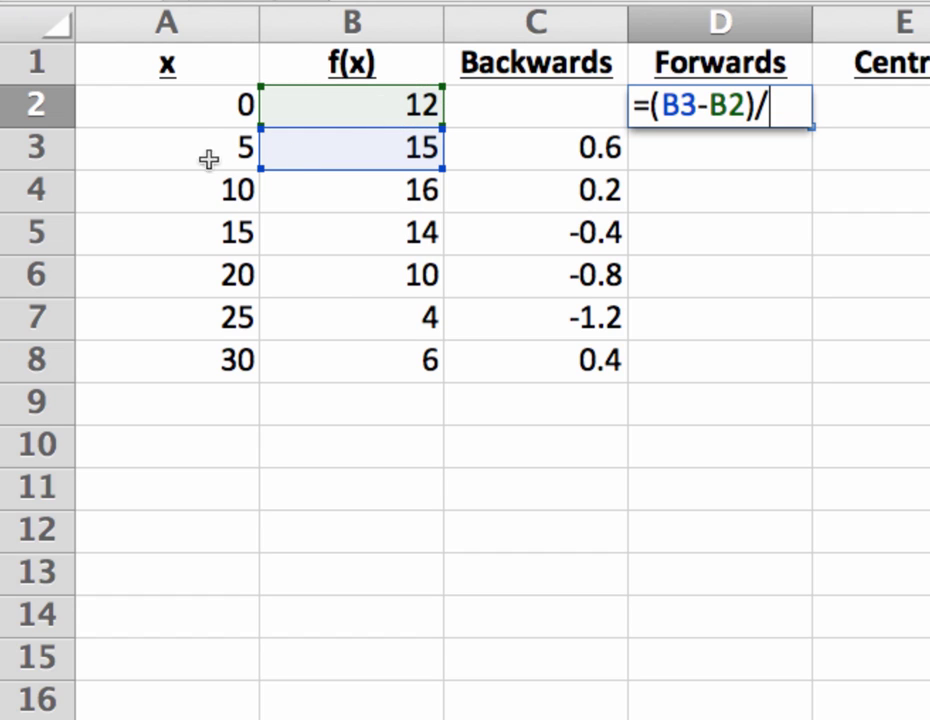
{"action": "left_click", "coordinate": [204, 153]}
{"action": "key", "text": "BackSpace"}
{"action": "key", "text": "BackSpace"}
{"action": "type", "text": "("}
{"action": "left_click", "coordinate": [204, 153]}
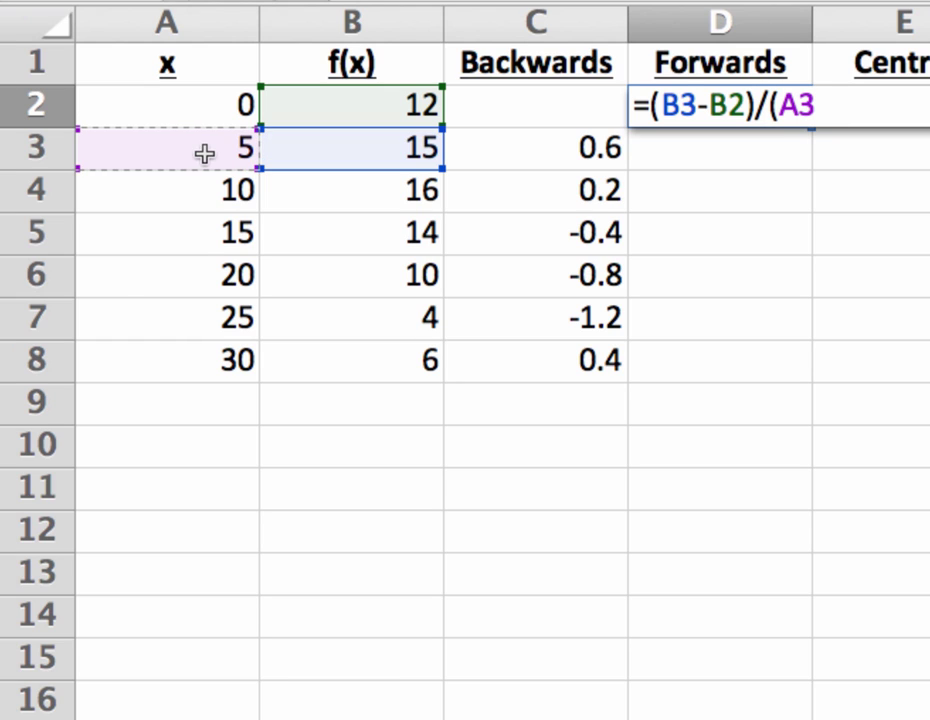
{"action": "type", "text": "-"}
{"action": "left_click", "coordinate": [189, 111]}
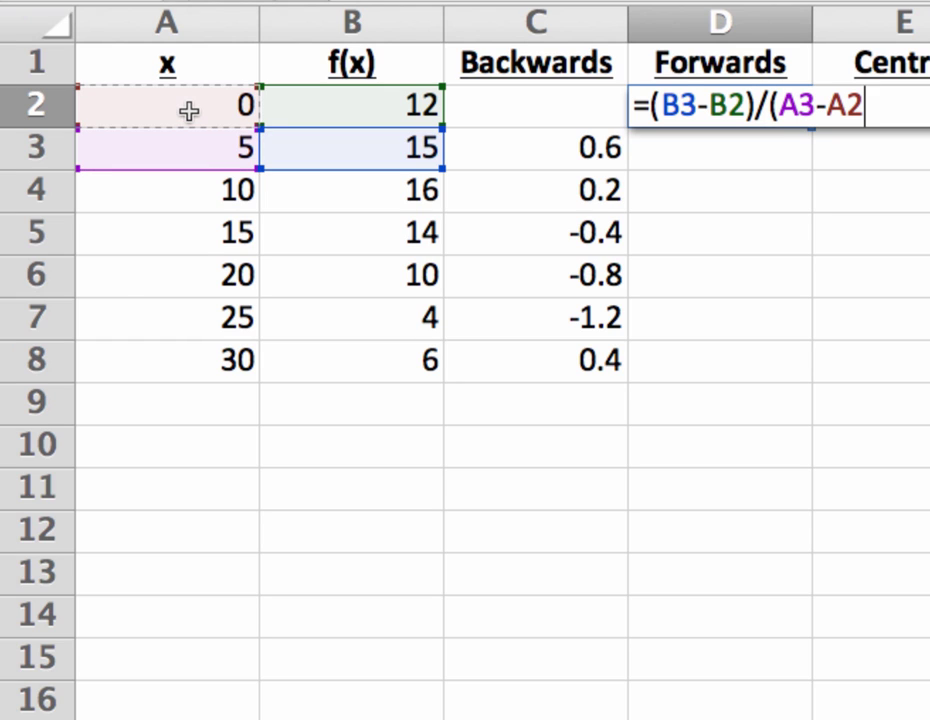
{"action": "type", "text": ")"}
{"action": "key", "text": "Return"}
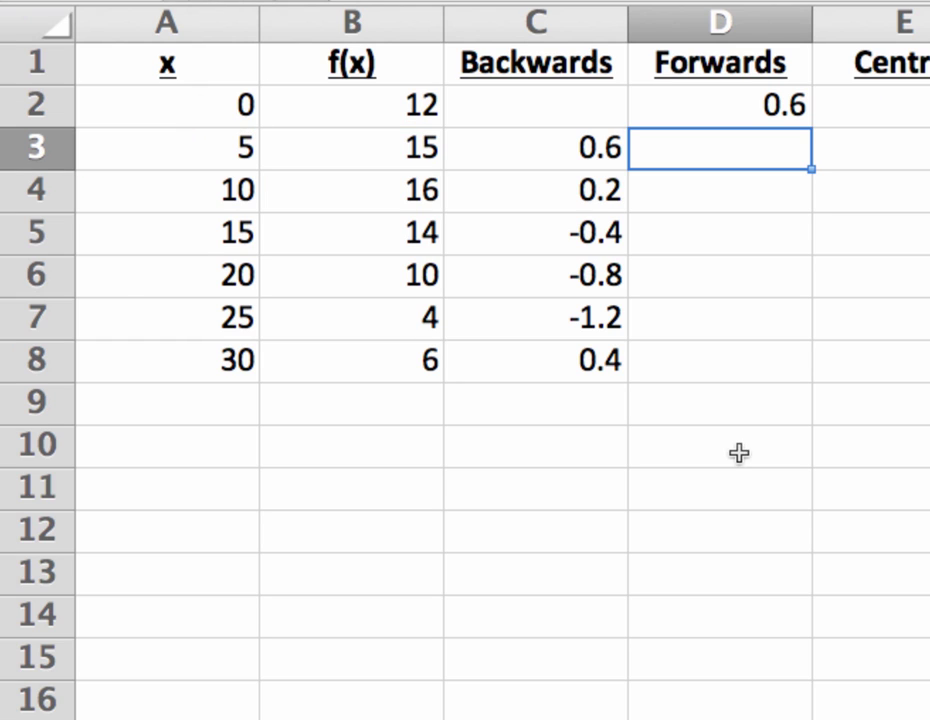
Fill the forward difference formula from D2 down through D7.
{"action": "left_click", "coordinate": [785, 116]}
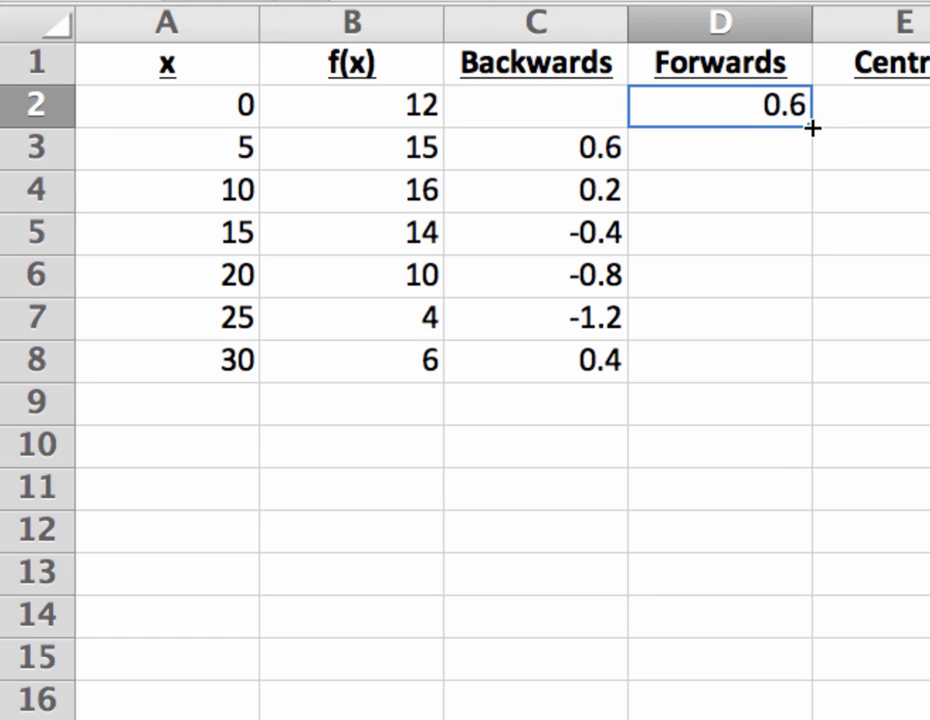
{"action": "left_click_drag", "start_coordinate": [812, 128], "coordinate": [795, 340]}
{"action": "left_click", "coordinate": [678, 573]}
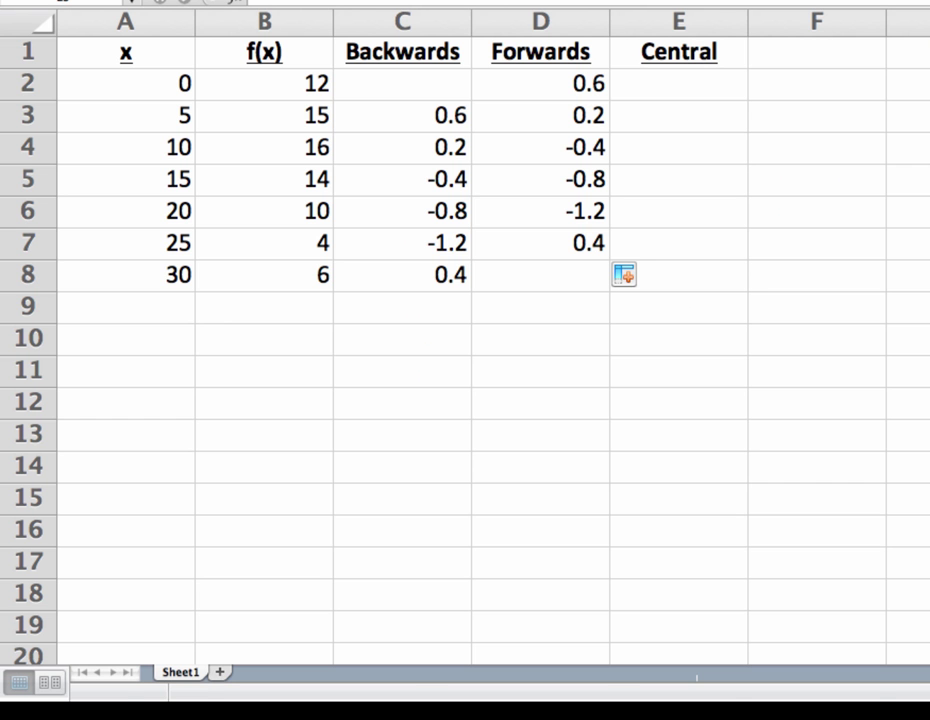
Enter the central difference formula =(B4-B2)/(A4-A2) in cell E3 of the Central column.
{"action": "left_click", "coordinate": [690, 118]}
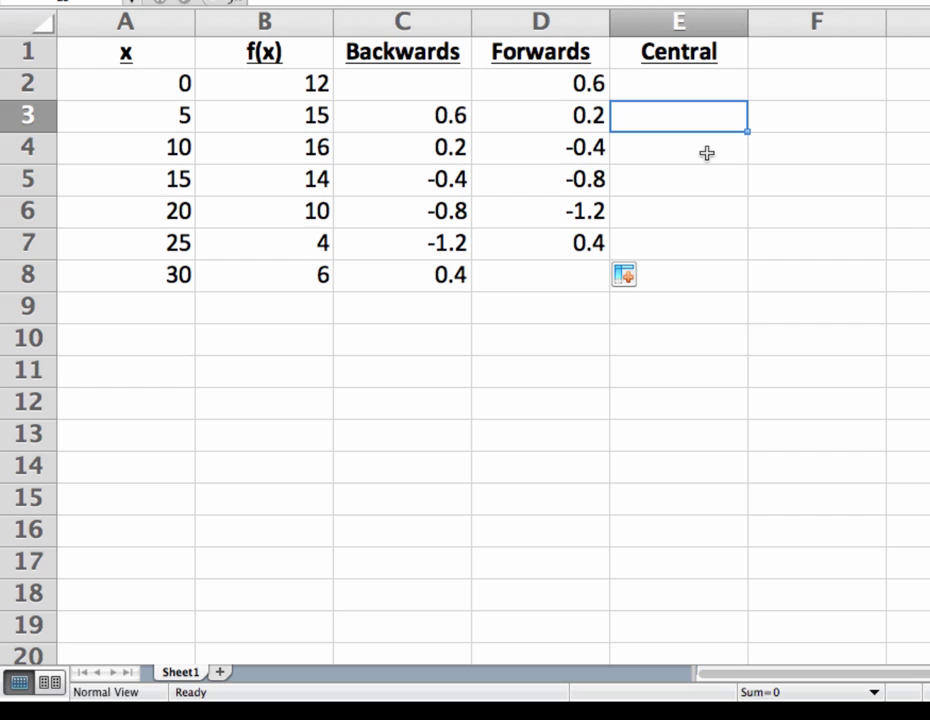
{"action": "type", "text": "=("}
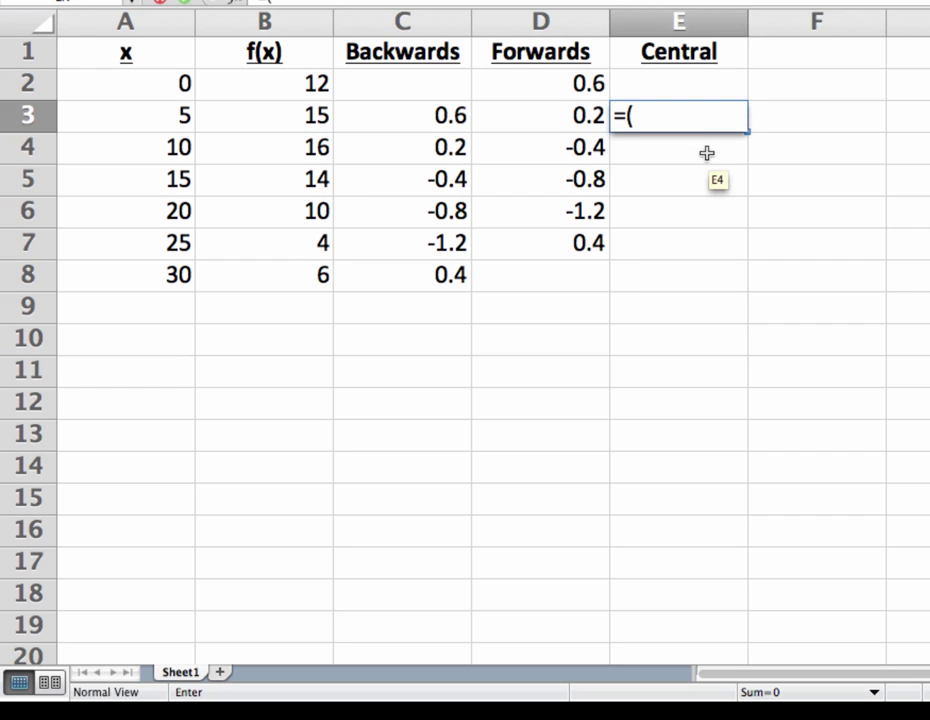
{"action": "left_click", "coordinate": [308, 152]}
{"action": "type", "text": "-"}
{"action": "left_click", "coordinate": [257, 84]}
{"action": "type", "text": ")/"}
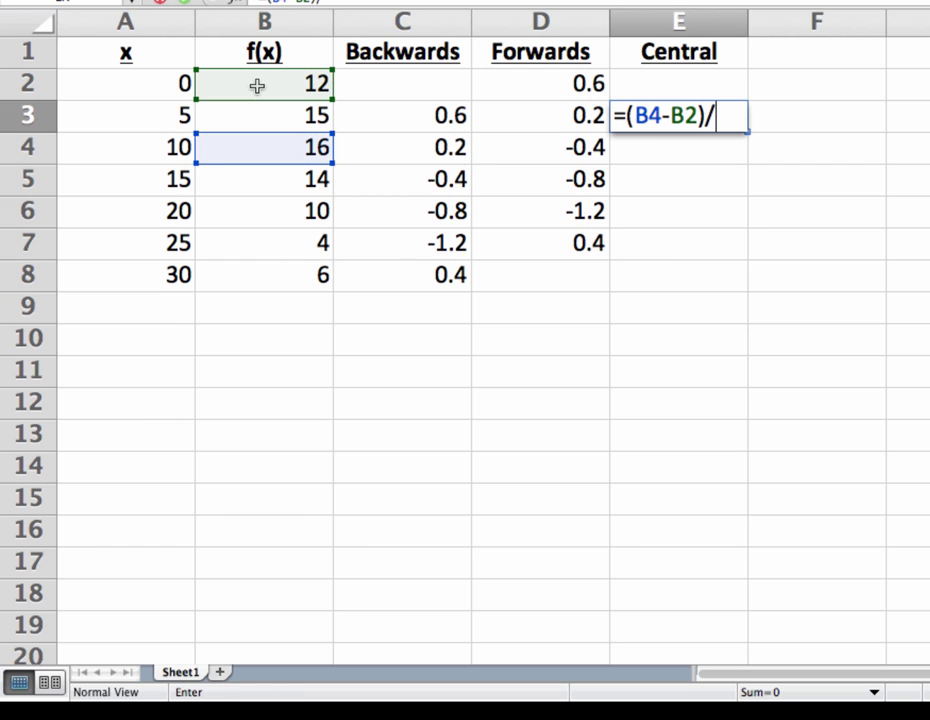
{"action": "type", "text": "("}
{"action": "left_click", "coordinate": [166, 148]}
{"action": "type", "text": "-"}
{"action": "left_click", "coordinate": [139, 88]}
{"action": "type", "text": ")"}
{"action": "key", "text": "Return"}
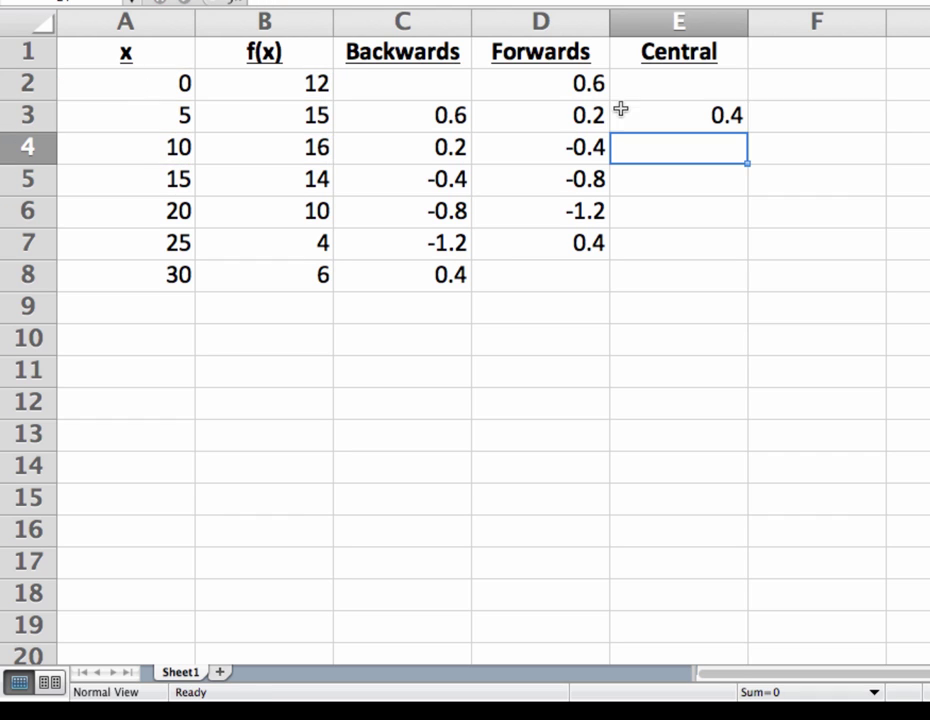
Fill the central difference formula from E3 down through E7.
{"action": "left_click", "coordinate": [659, 116]}
{"action": "left_click_drag", "start_coordinate": [745, 133], "coordinate": [737, 250]}
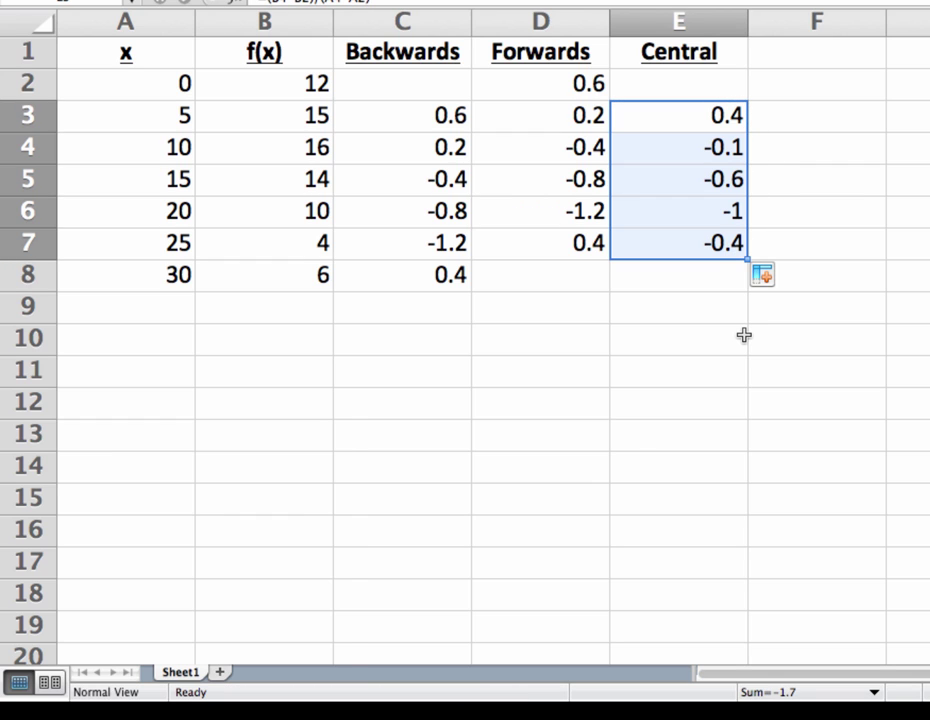